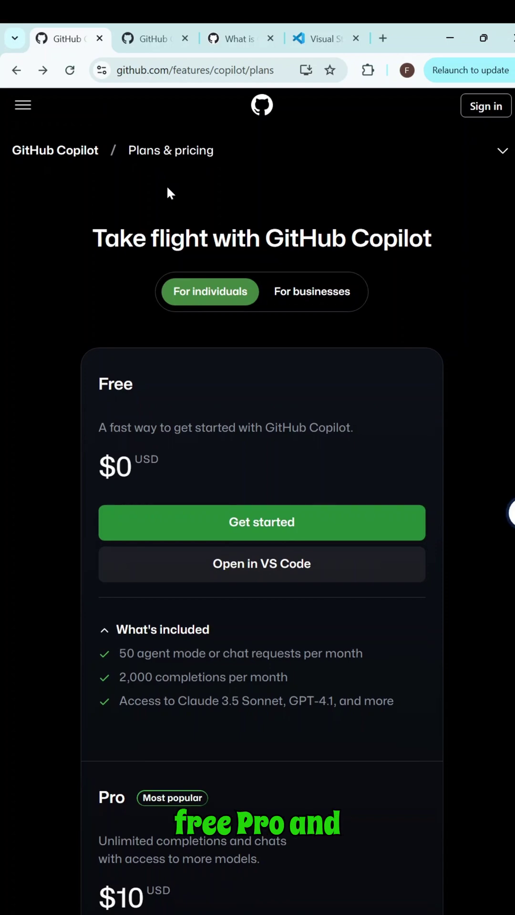
{"action": "scroll", "coordinate": [168, 188], "scroll_direction": "down", "scroll_amount": 2}
{"action": "scroll", "coordinate": [168, 187], "scroll_direction": "down", "scroll_amount": 5}
{"action": "scroll", "coordinate": [167, 188], "scroll_direction": "down", "scroll_amount": 1}
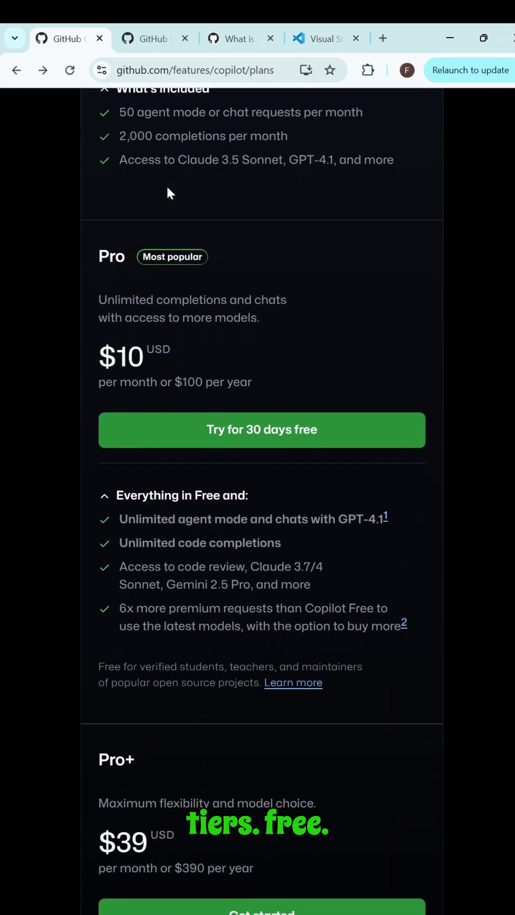
{"action": "scroll", "coordinate": [168, 189], "scroll_direction": "down", "scroll_amount": 3}
{"action": "scroll", "coordinate": [166, 193], "scroll_direction": "down", "scroll_amount": 2}
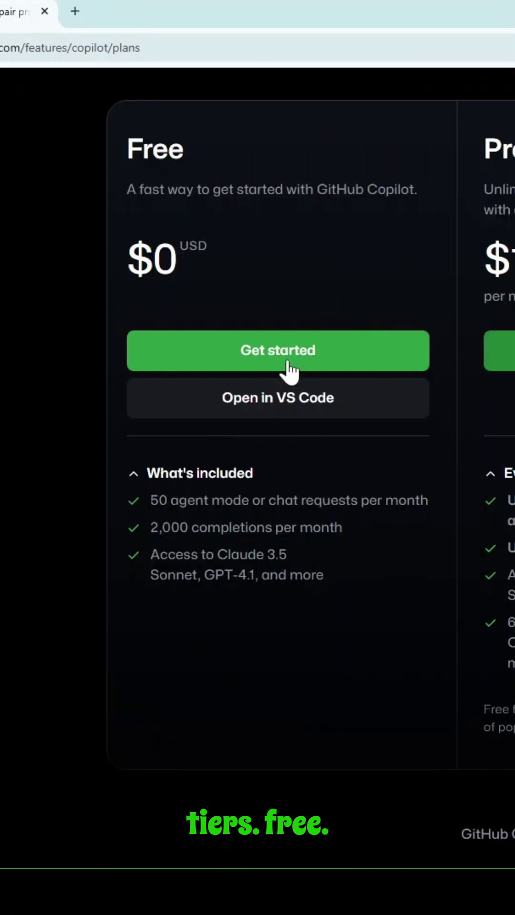
- Open the Free Copilot plan in Visual Studio Code and allow the browser to launch it
{"action": "left_click", "coordinate": [285, 410]}
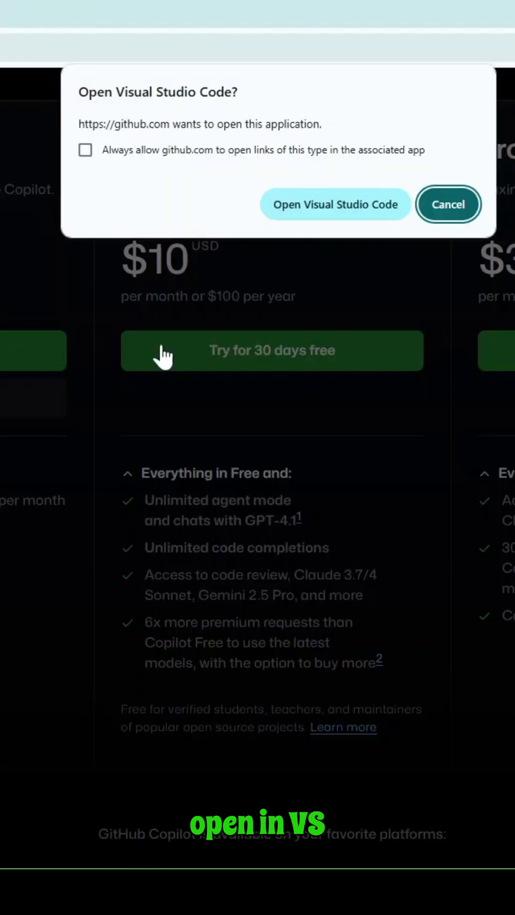
{"action": "left_click", "coordinate": [324, 208]}
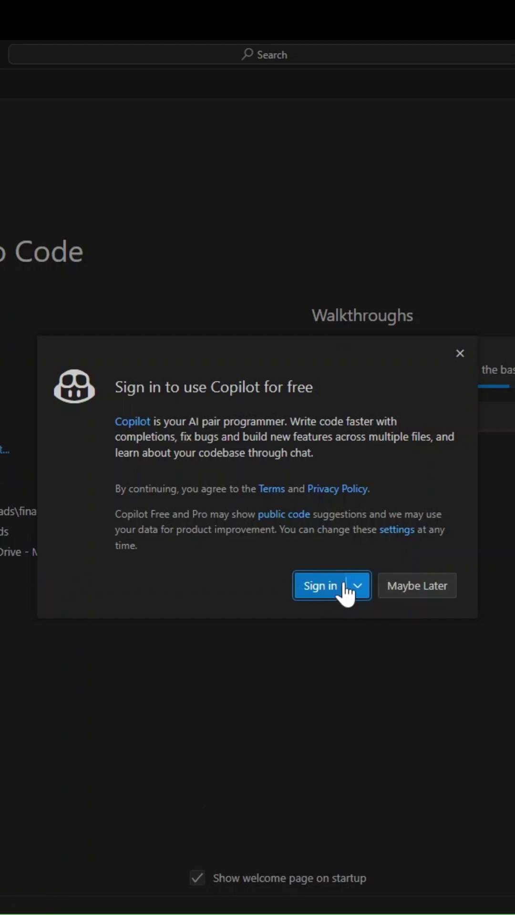
- Choose Sign In in the 'Sign in to use Copilot for free' dialog
{"action": "left_click", "coordinate": [320, 587]}
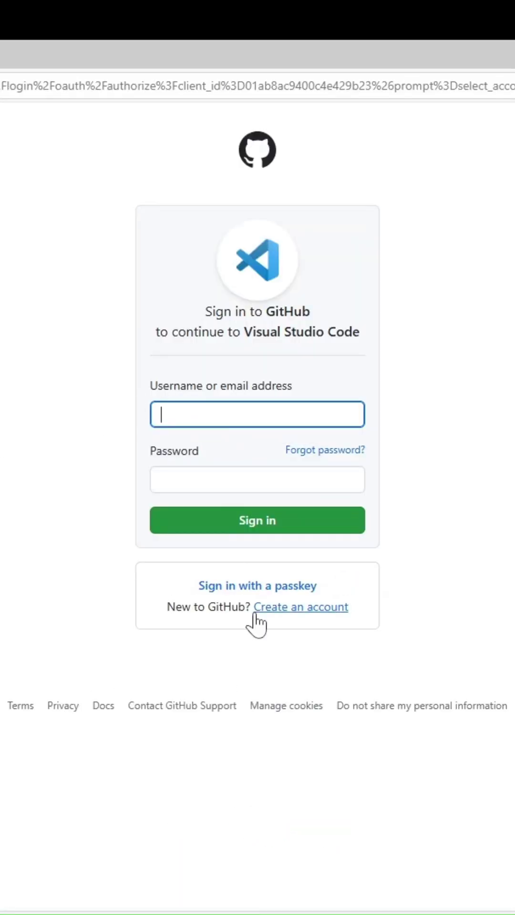
- Sign in to GitHub, authorize Visual-Studio-Code, and always allow opening it
{"action": "left_click", "coordinate": [247, 522]}
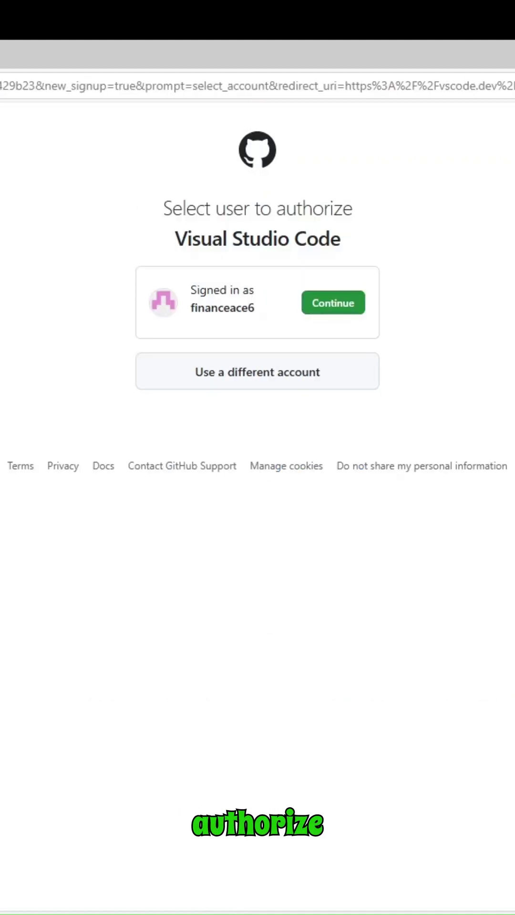
{"action": "left_click", "coordinate": [330, 313]}
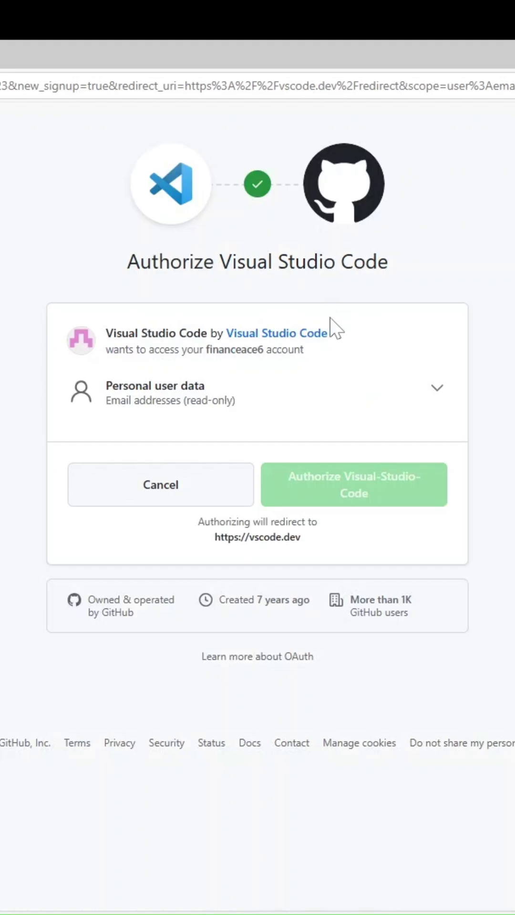
{"action": "left_click", "coordinate": [383, 492]}
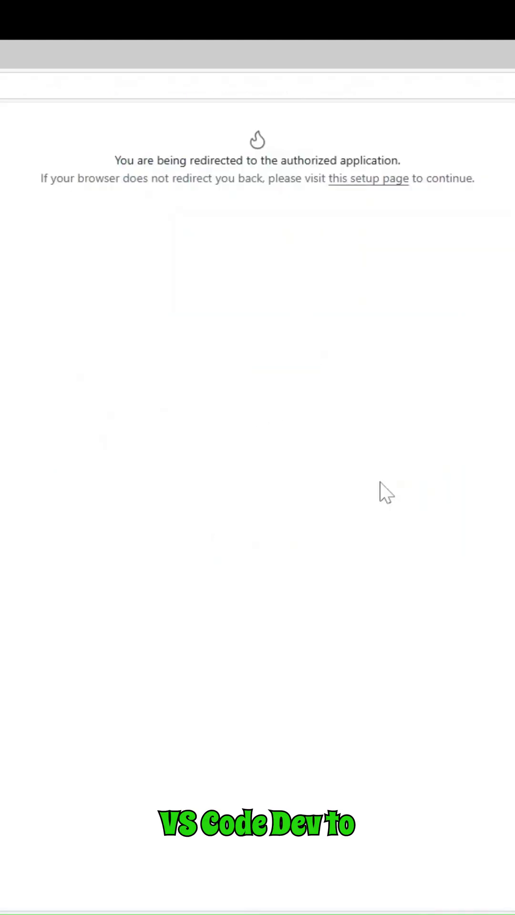
{"action": "left_click", "coordinate": [204, 173]}
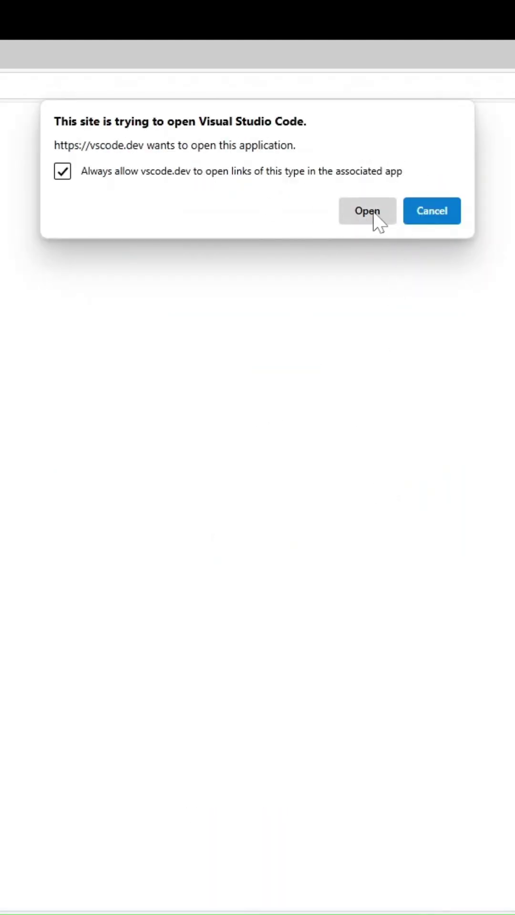
{"action": "left_click", "coordinate": [373, 211]}
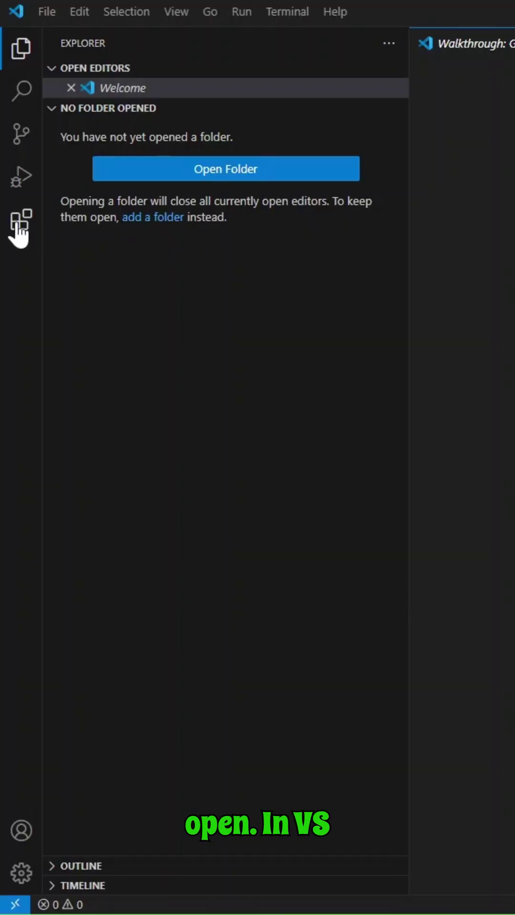
- Verify GitHub Copilot is installed, then open its Status: Ready log from Configure Code Completions
{"action": "left_click", "coordinate": [20, 223]}
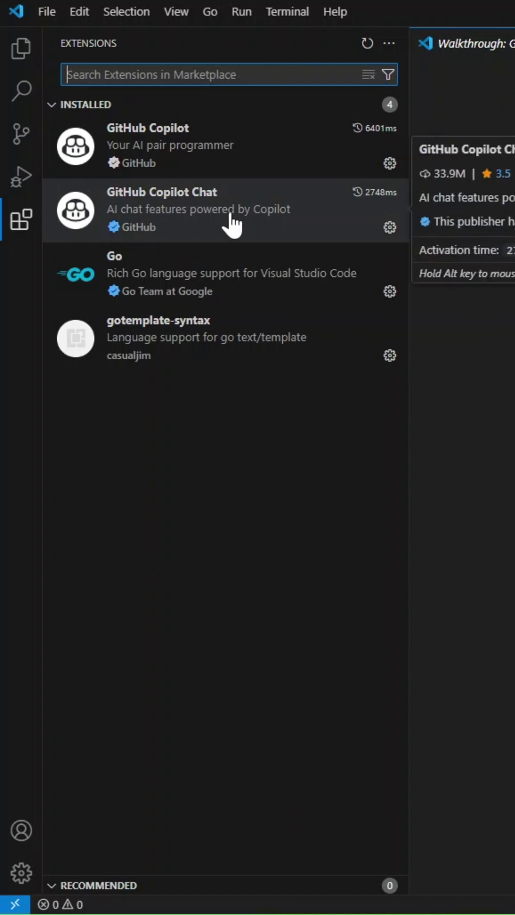
{"action": "left_click", "coordinate": [232, 150]}
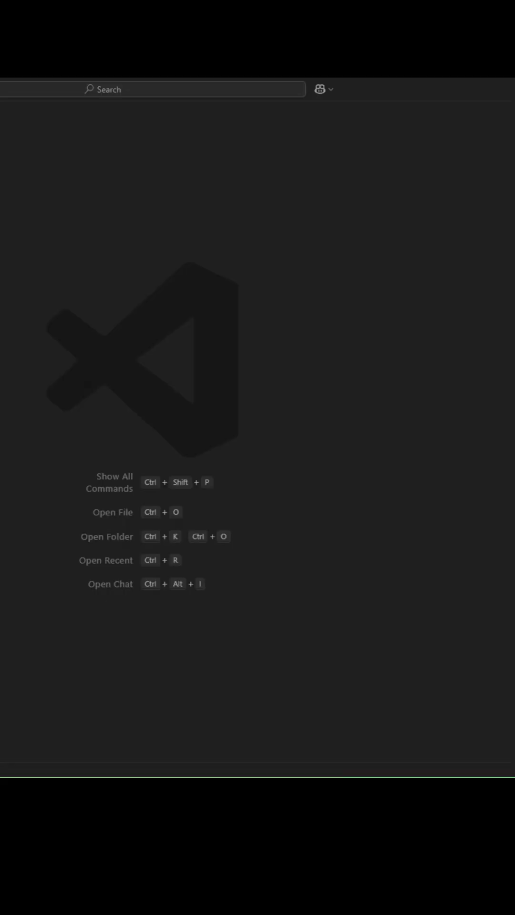
{"action": "left_click", "coordinate": [333, 93]}
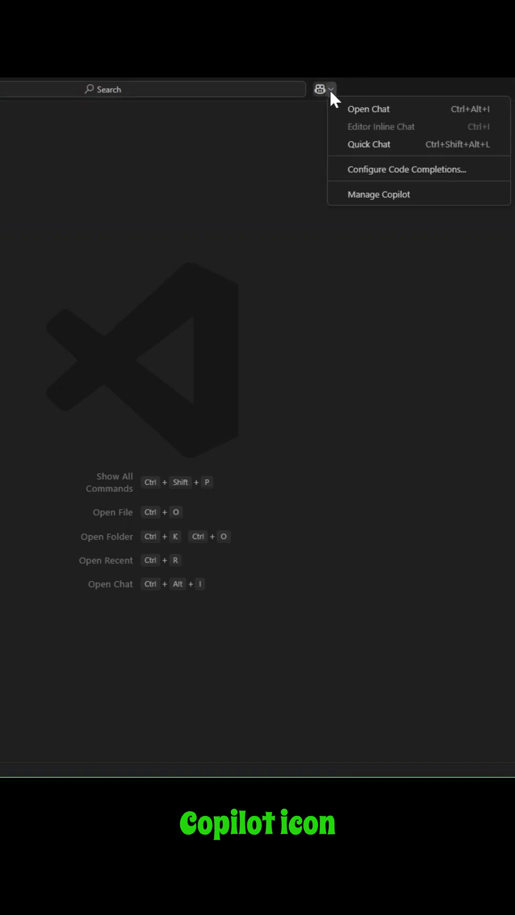
{"action": "left_click", "coordinate": [502, 172]}
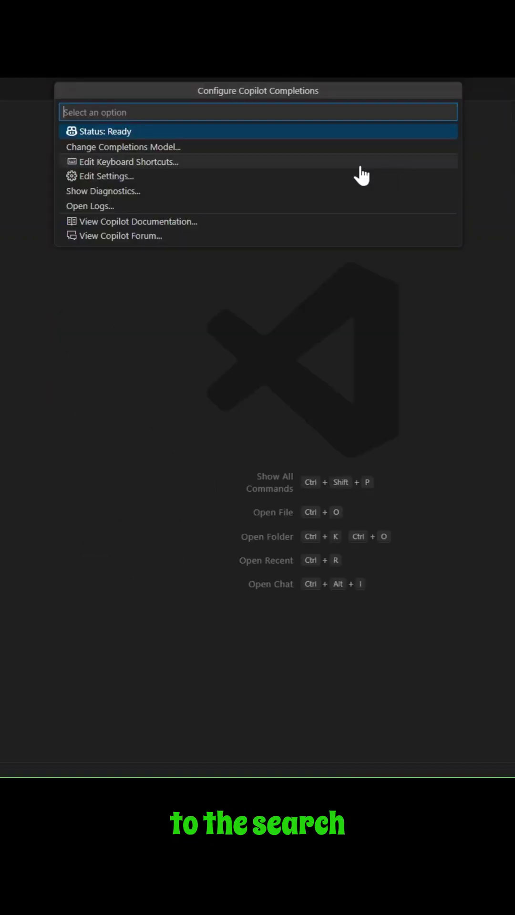
{"action": "left_click", "coordinate": [136, 138]}
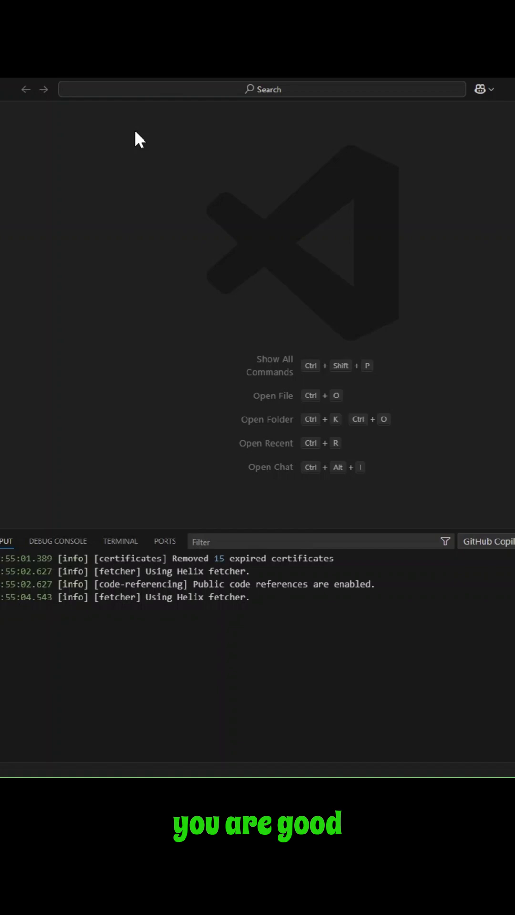